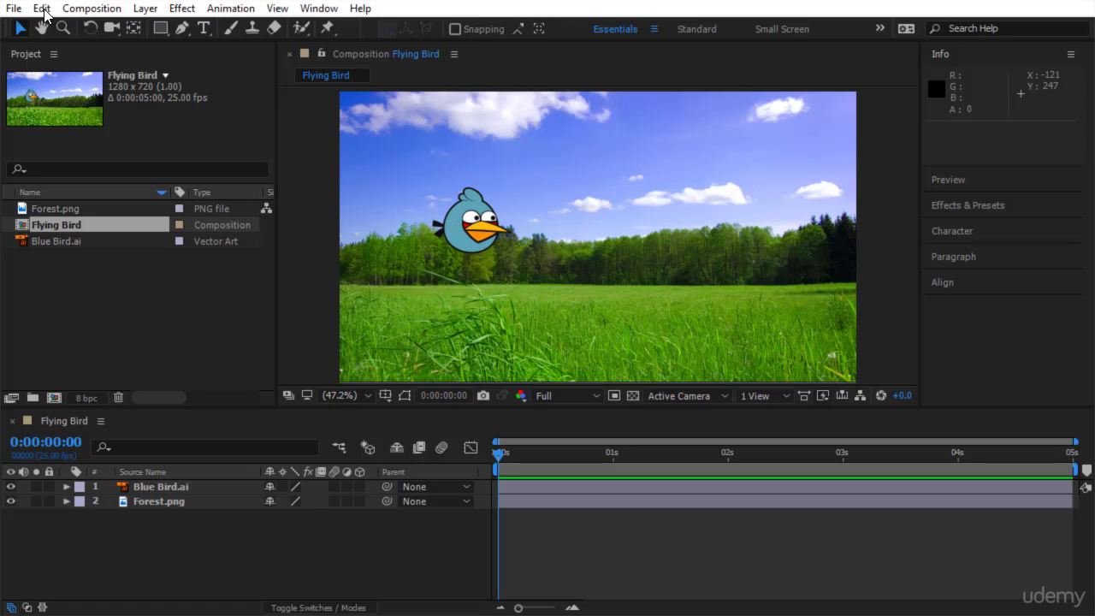
Step: Review the default spatial interpolation preference and set the motion path display to All Keyframes
left_click(42, 9)
mouse_move(103, 484)
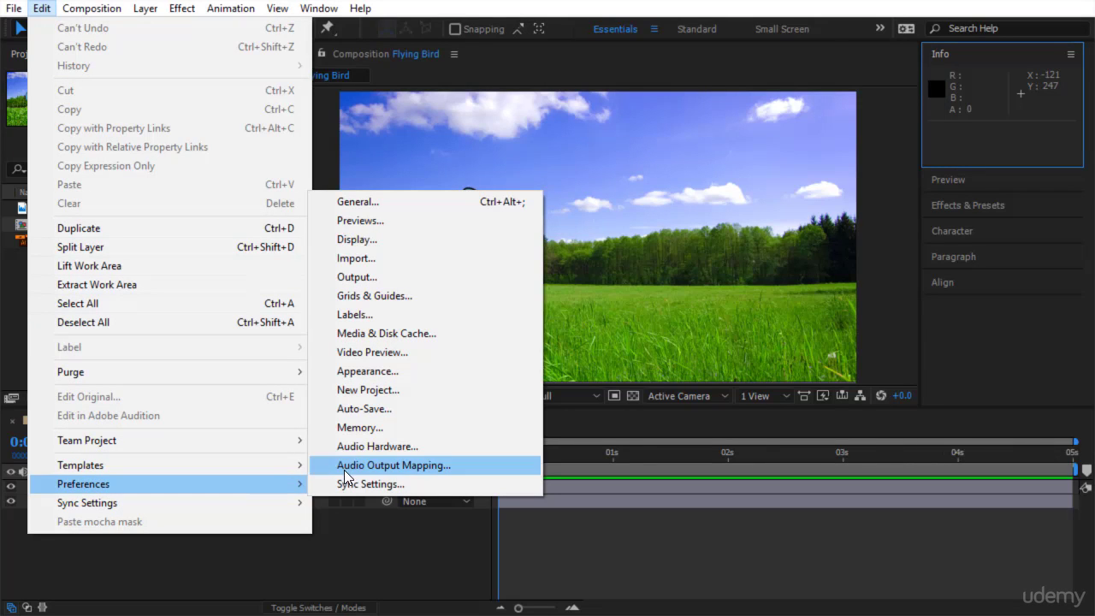
left_click(361, 209)
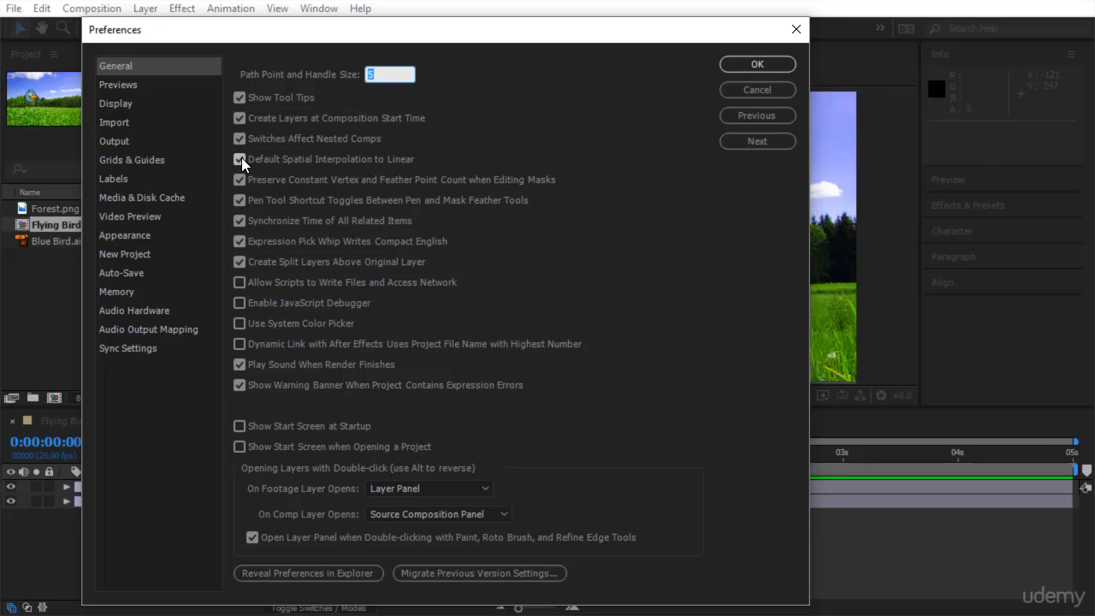
left_click(121, 106)
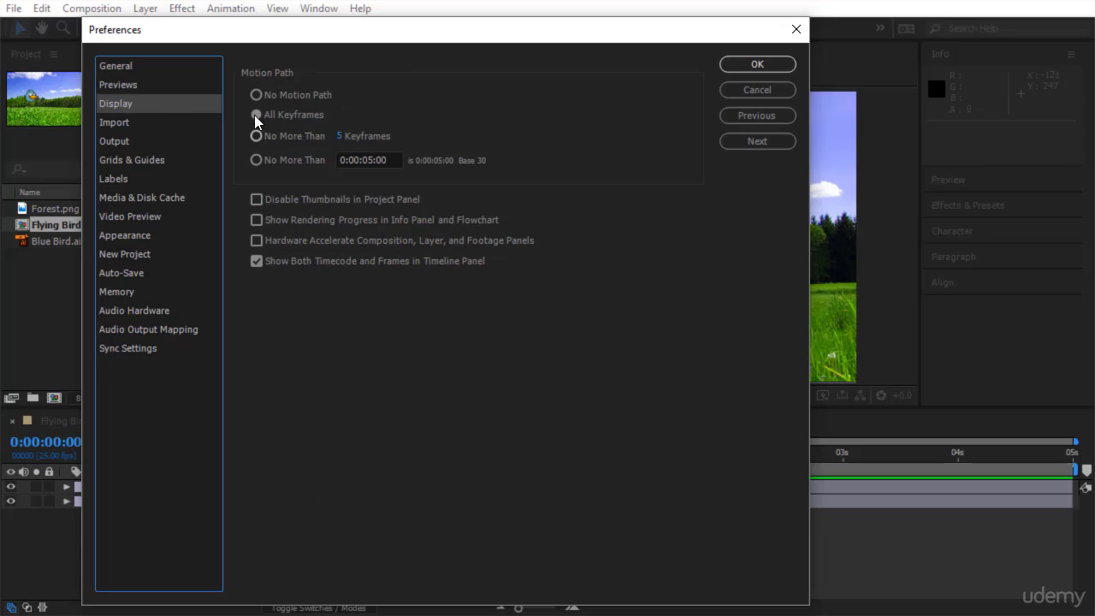
left_click(256, 136)
left_click(257, 160)
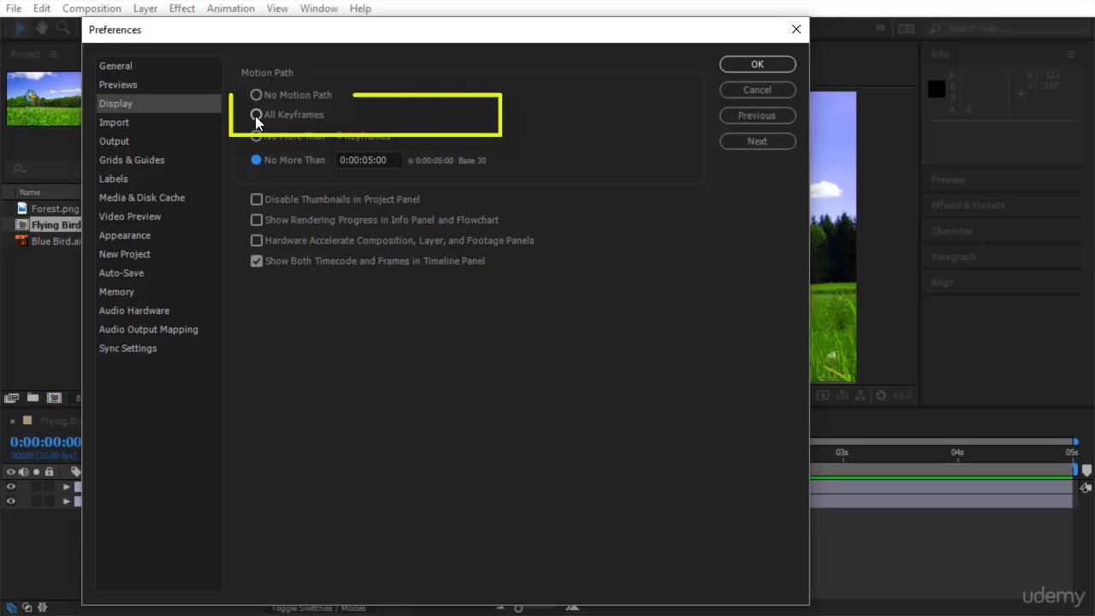
left_click(256, 116)
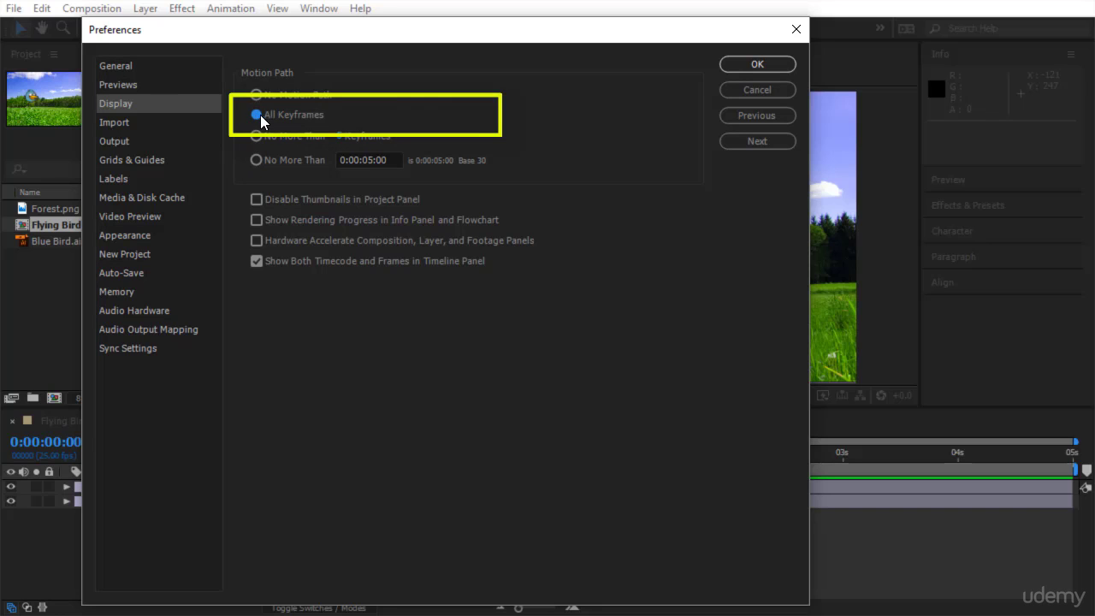
left_click(145, 67)
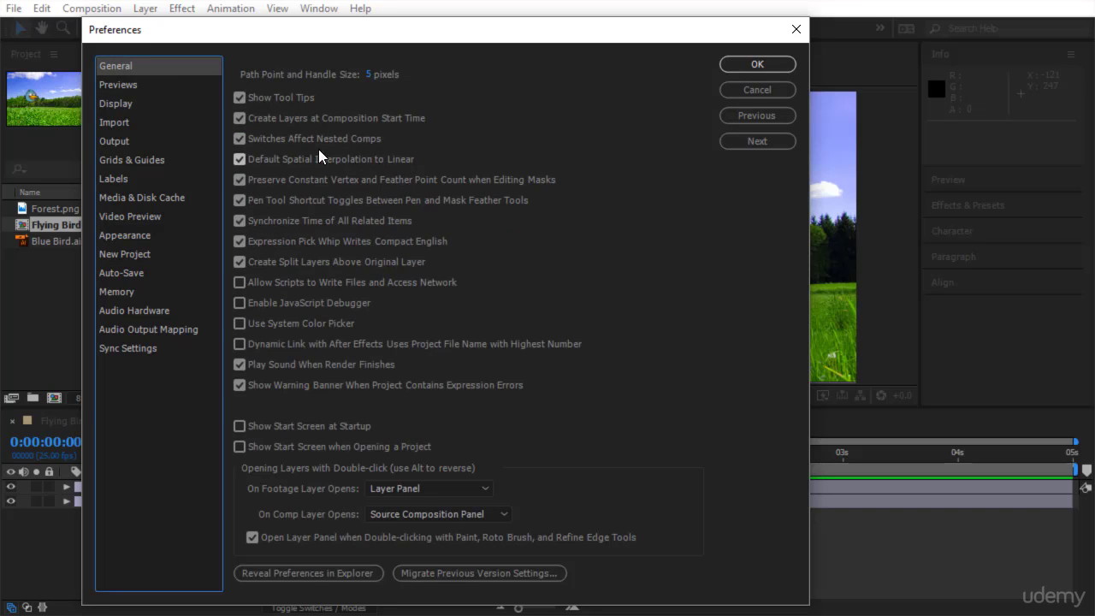
left_click(150, 111)
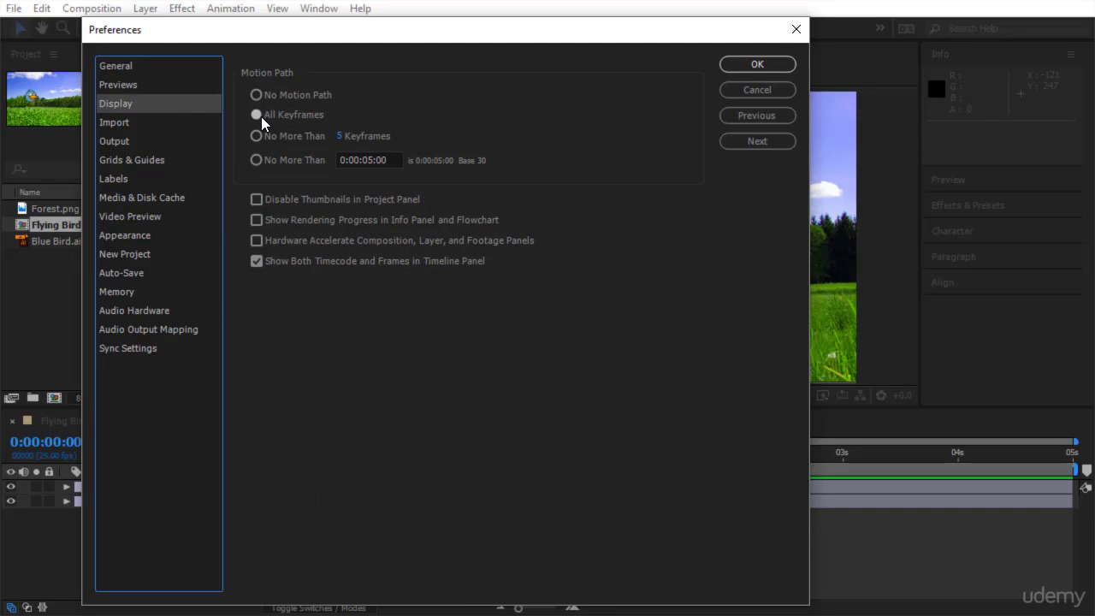
left_click(732, 67)
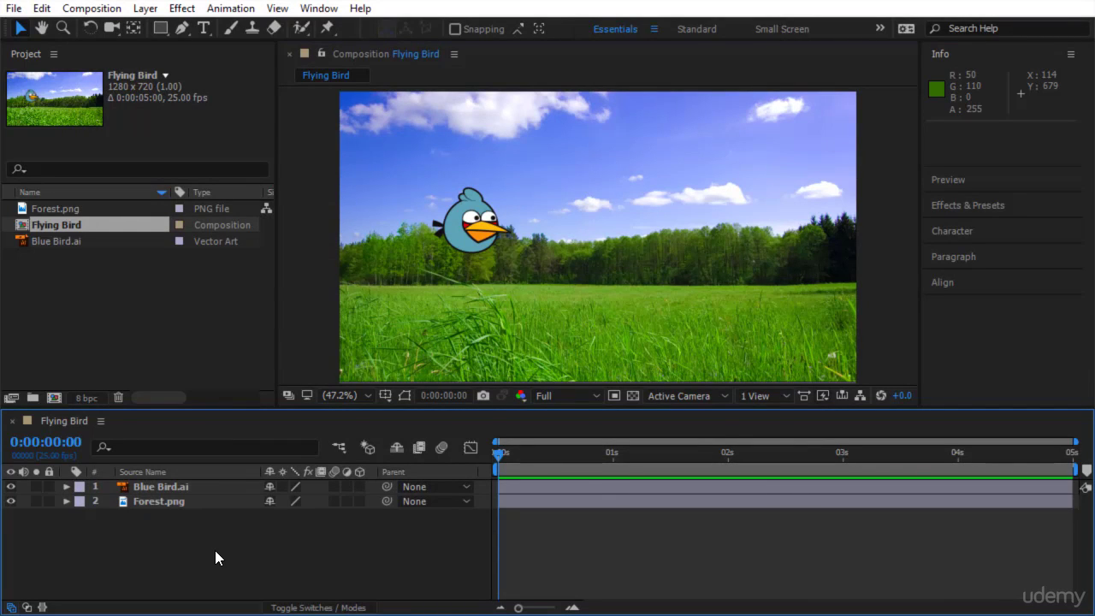
Step: Move the Blue Bird.ai layer left in the composition to about 244, 316
left_click(192, 488)
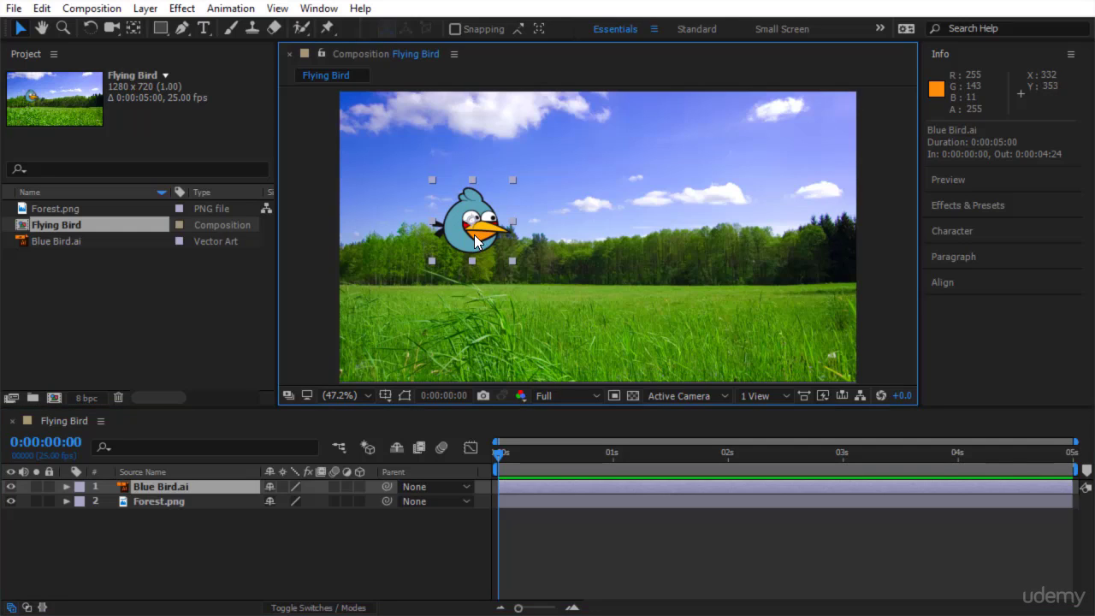
left_click_drag(480, 233, 442, 237)
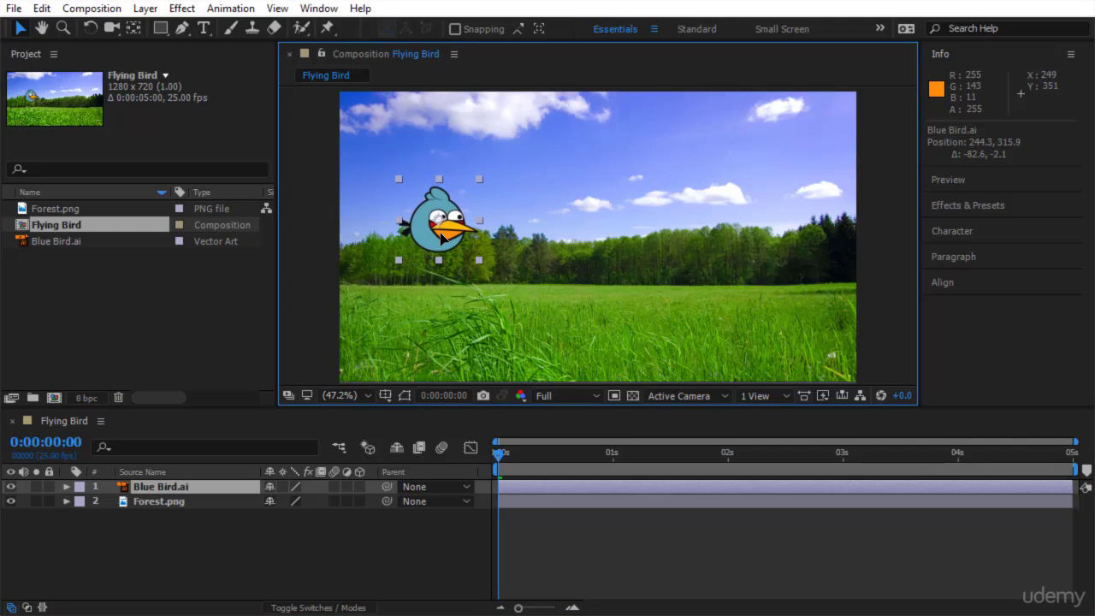
Step: Try moving the Forest.png background upward in the composition and undo the move
left_click(189, 505)
left_click_drag(464, 350, 483, 267)
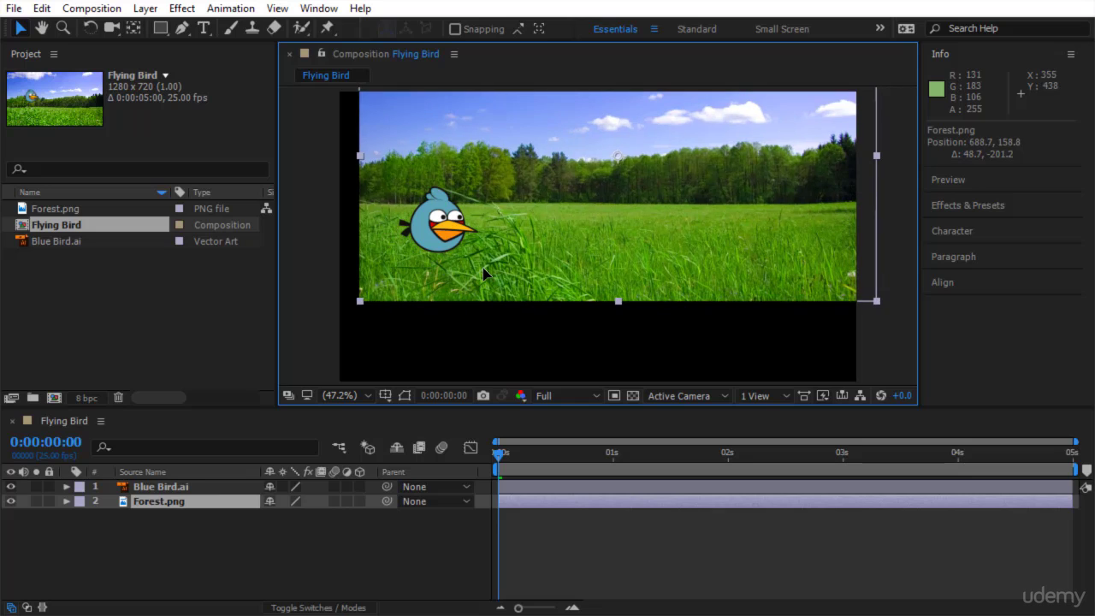
key("ctrl+z")
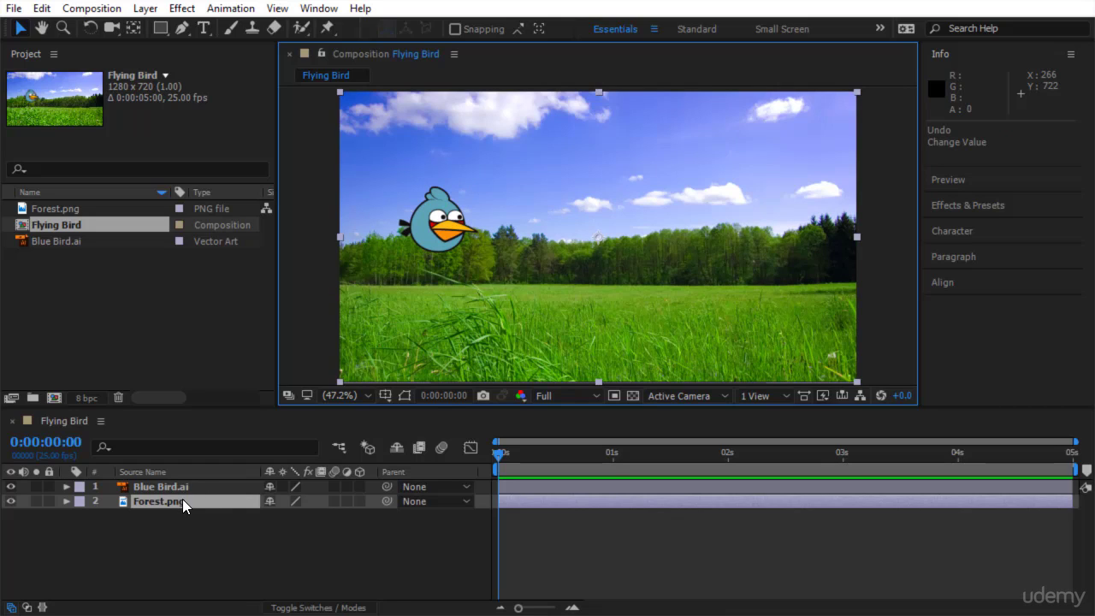
Step: Lock the Forest.png layer and check that it cannot be selected
left_click(49, 501)
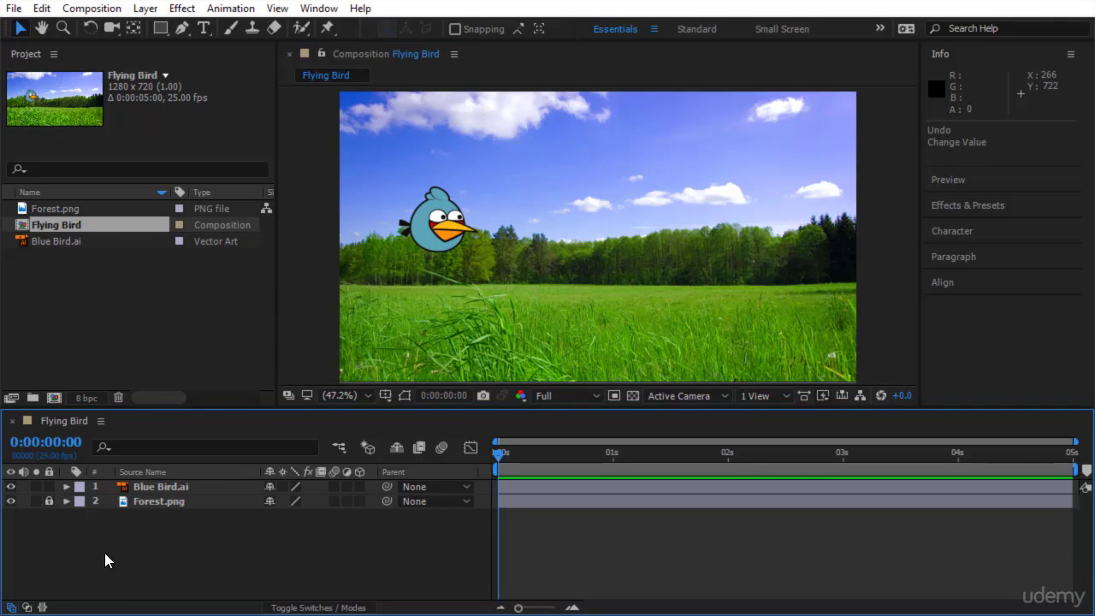
left_click(223, 504)
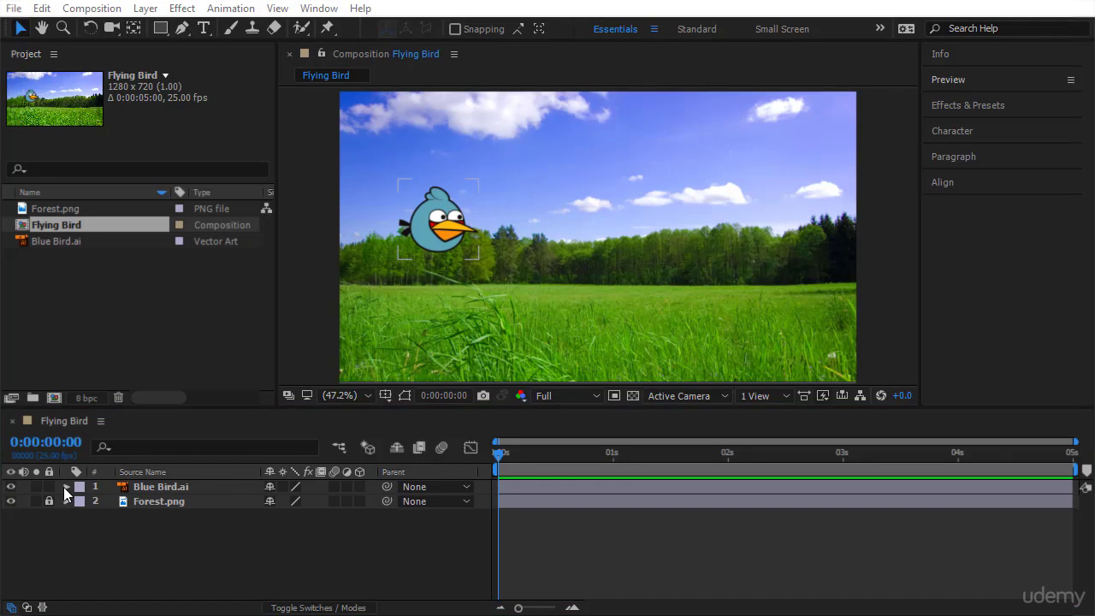
Step: Reveal the Blue Bird.ai layer's transform properties and move the bird to a starting position of about 191, 312
left_click(65, 488)
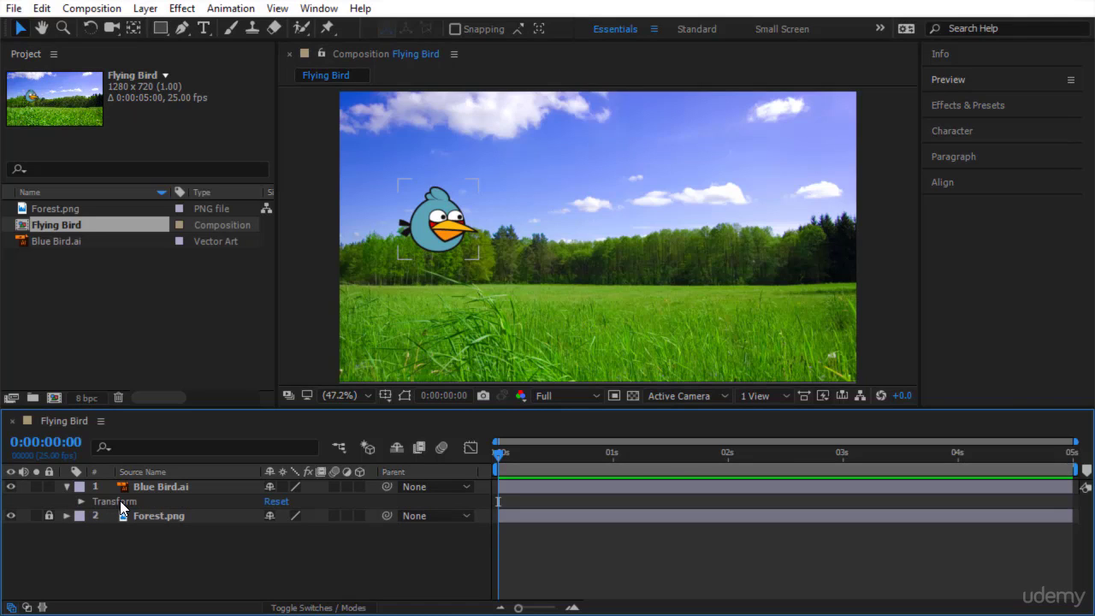
left_click(81, 503)
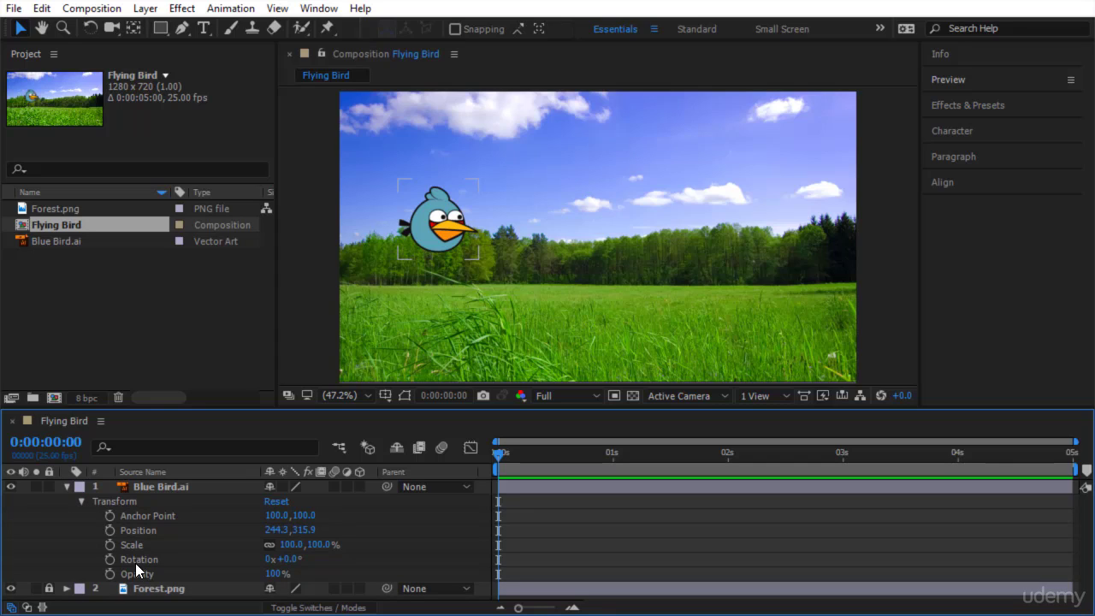
left_click(169, 518)
left_click(148, 532)
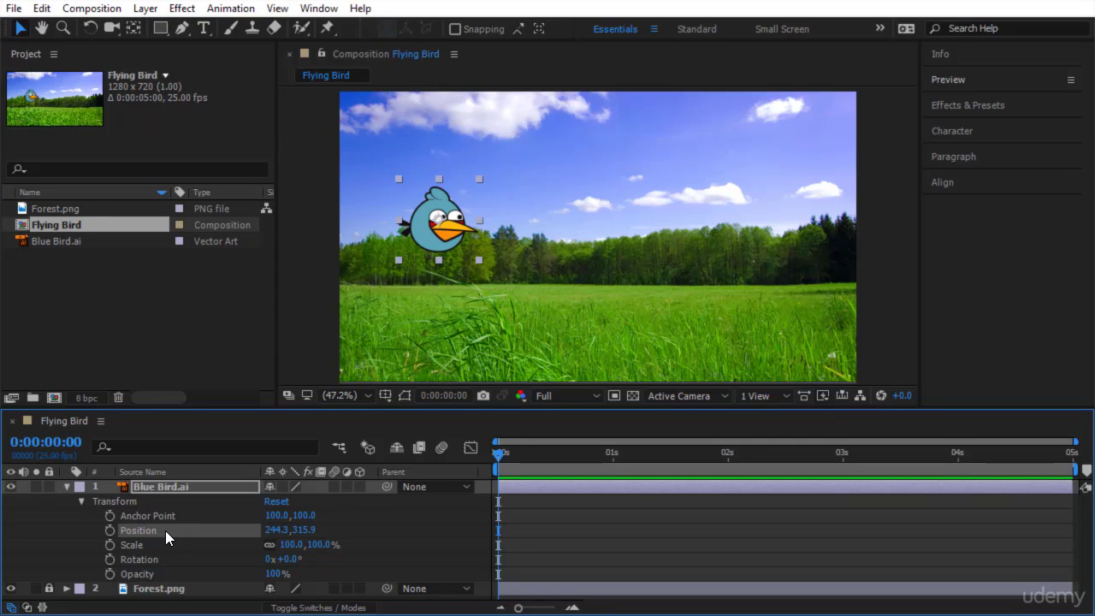
left_click_drag(437, 225, 415, 214)
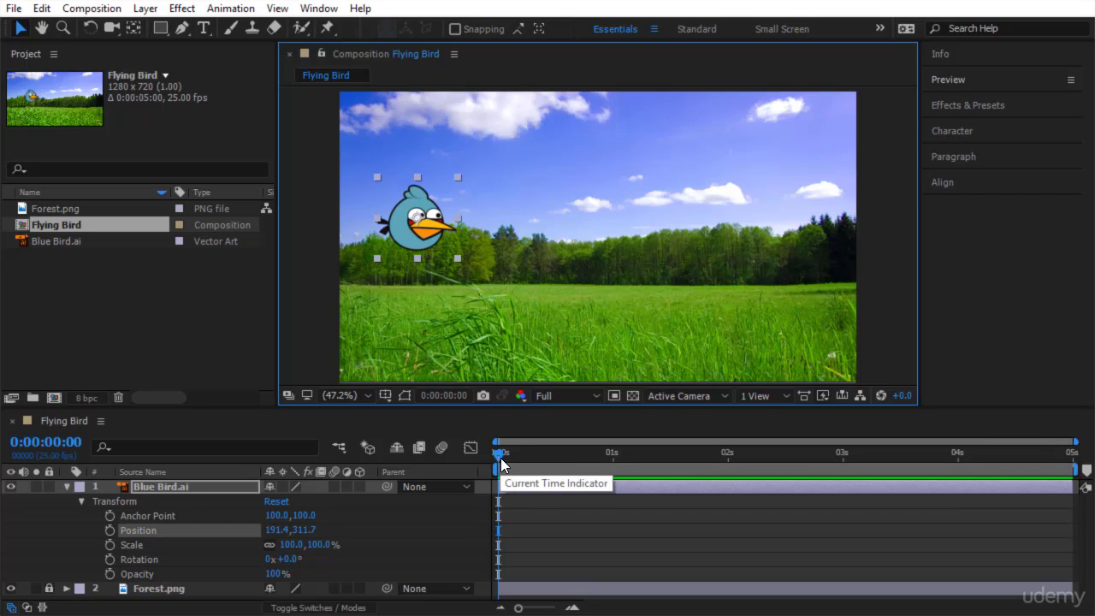
Step: Enable Position keyframing for the Blue Bird.ai layer at 0:00:00:00
left_click_drag(501, 465, 617, 461)
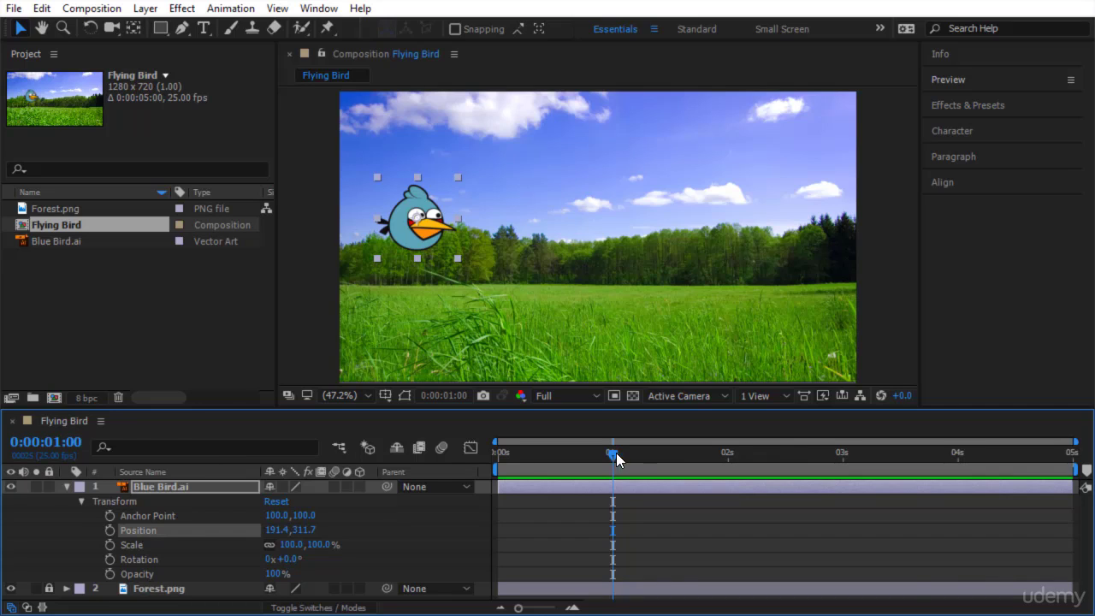
left_click_drag(614, 453, 726, 474)
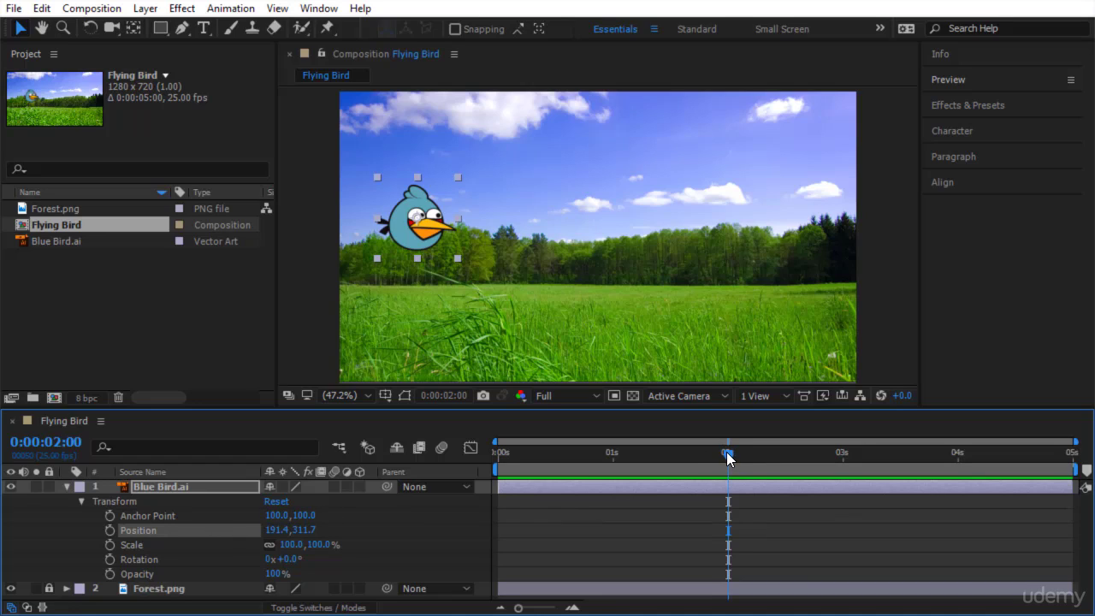
left_click_drag(727, 466, 483, 481)
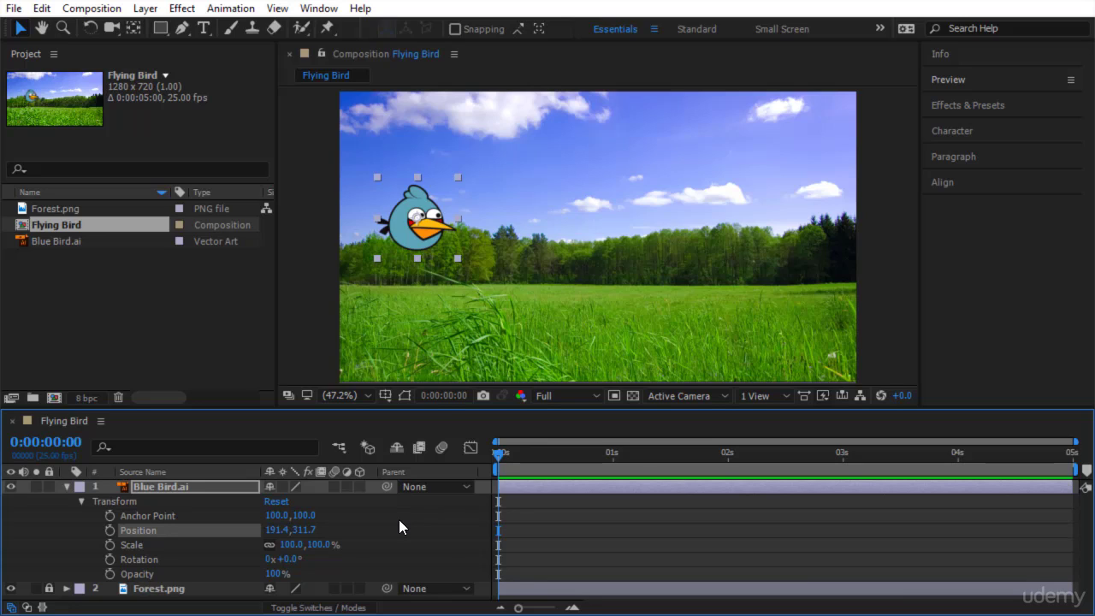
left_click(110, 532)
left_click_drag(501, 464, 517, 463)
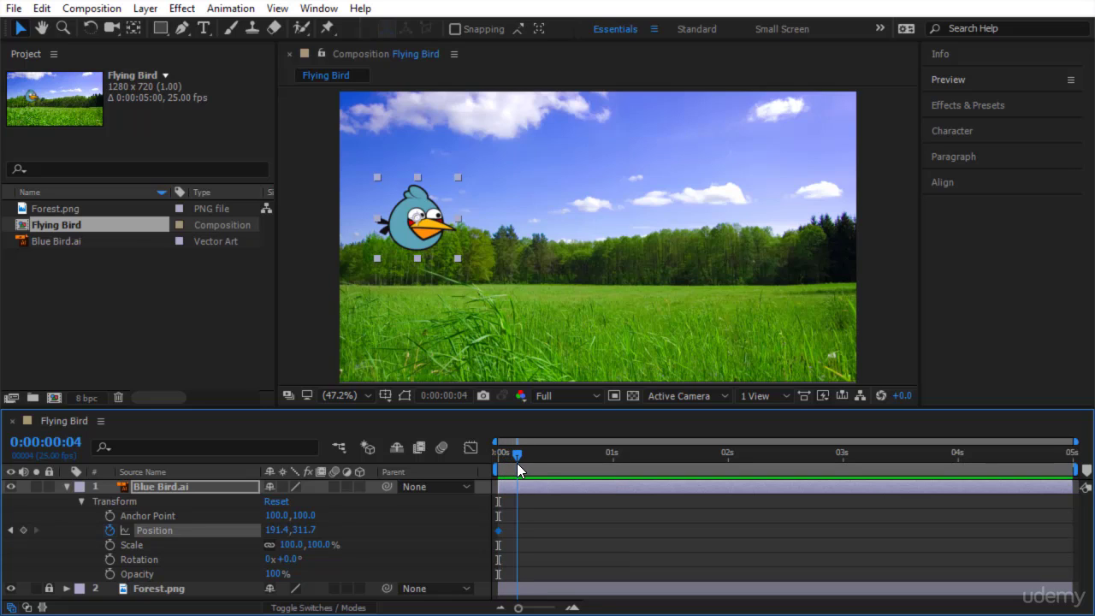
mouse_move(499, 534)
left_click_drag(518, 454, 488, 468)
Step: At 0:00:01:00, move the bird straight down to the grass at about 187, 604 to add a Position keyframe
left_click_drag(500, 455, 616, 465)
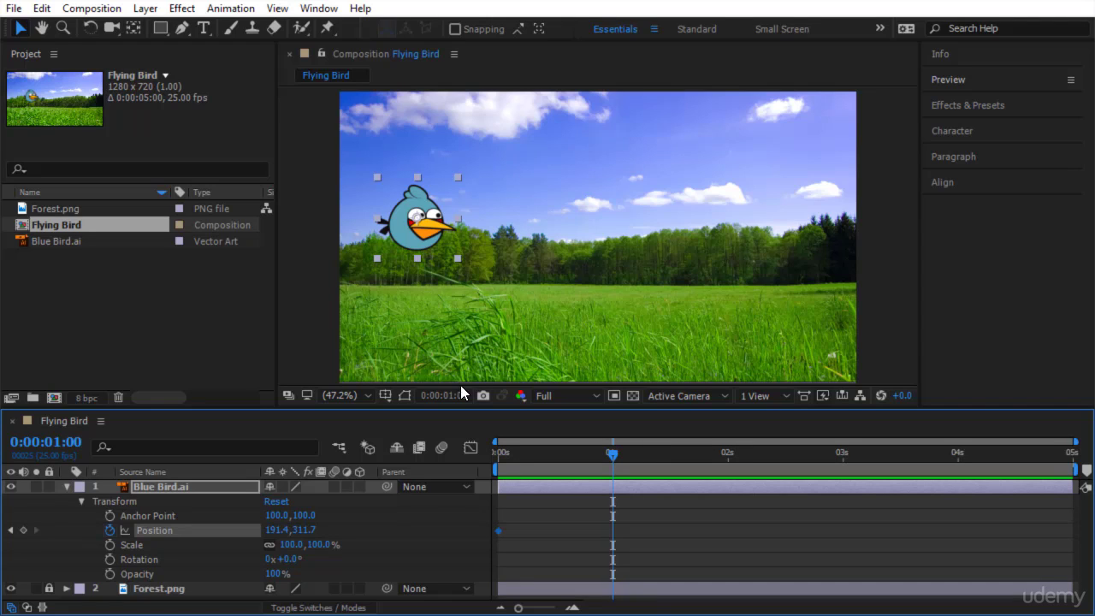
left_click_drag(411, 237, 411, 361)
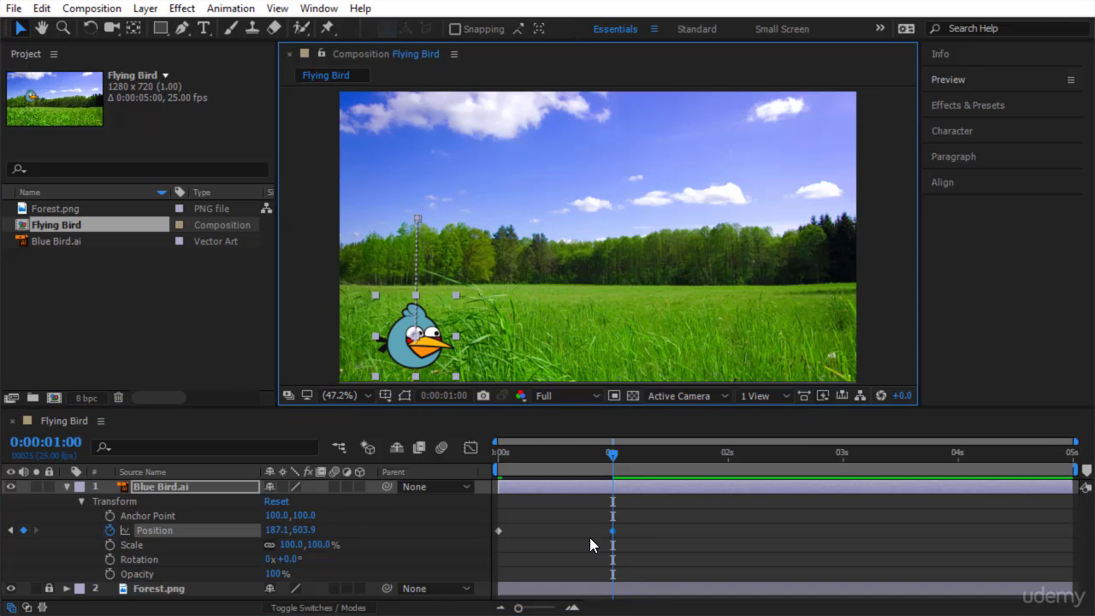
mouse_move(612, 535)
Step: Review the bird's movement between its Position keyframes at 0 and 1 second
left_click(612, 457)
left_click_drag(612, 457, 497, 529)
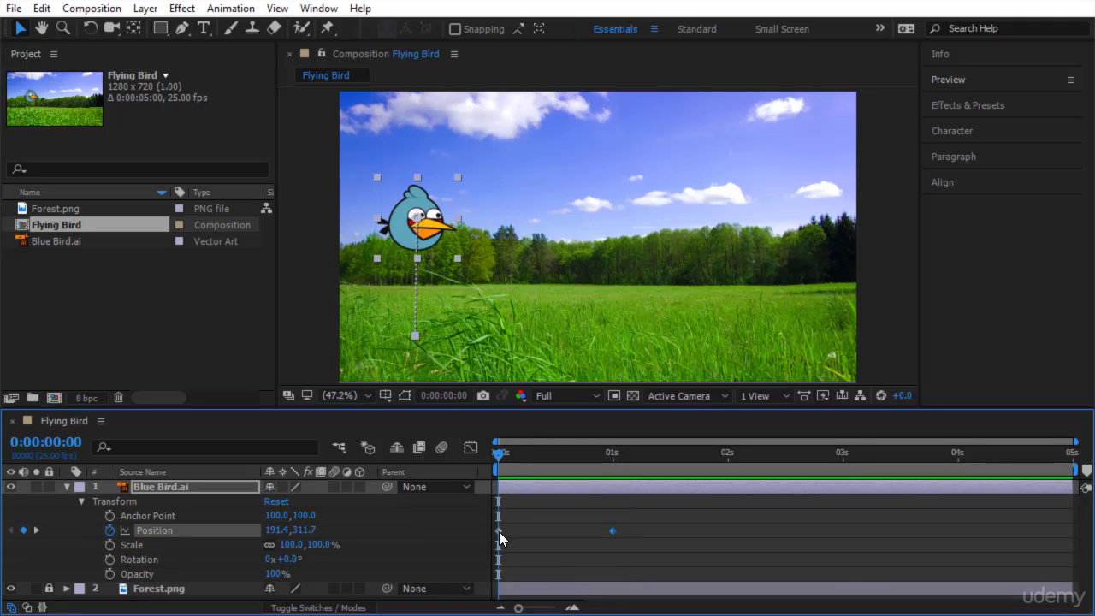
mouse_move(499, 532)
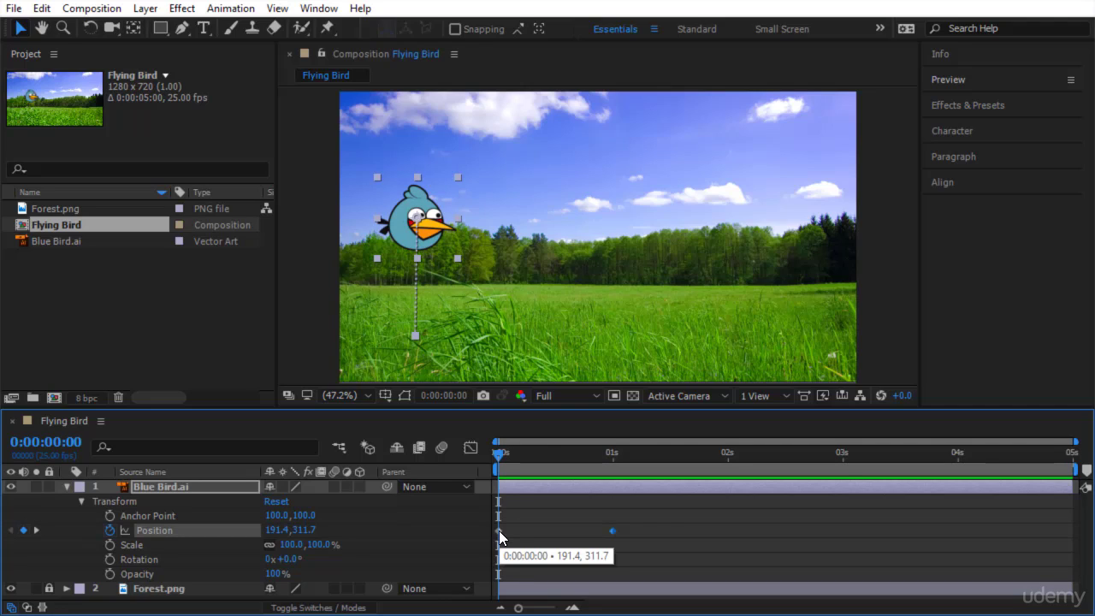
left_click(498, 531)
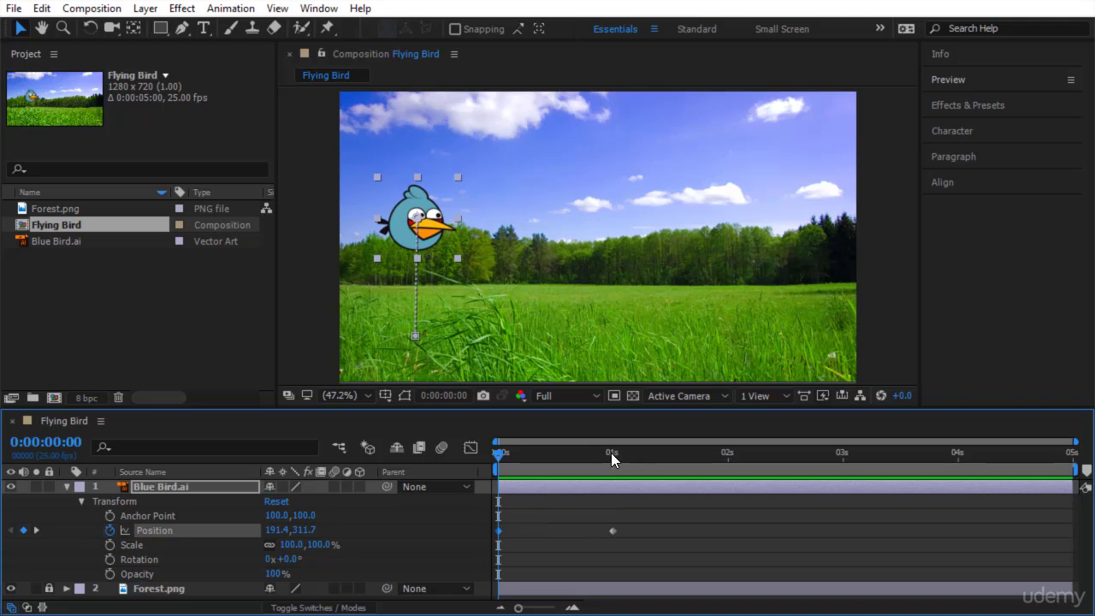
left_click_drag(499, 456, 617, 499)
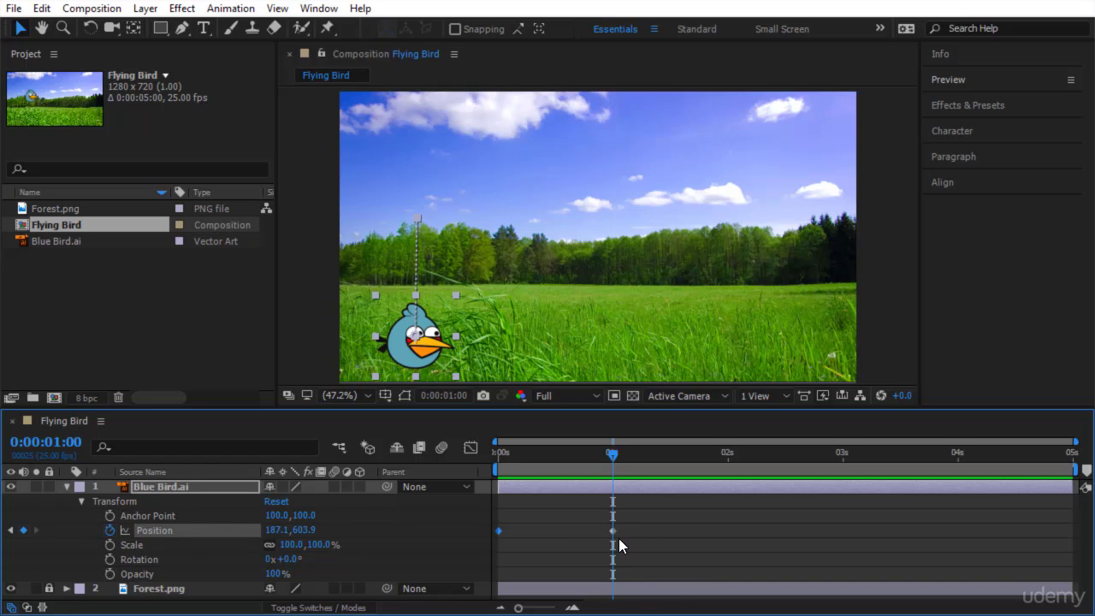
Step: At 0:00:02:00, move the bird up into the sky at about 473, 117 to add a Position keyframe
left_click_drag(613, 455, 729, 477)
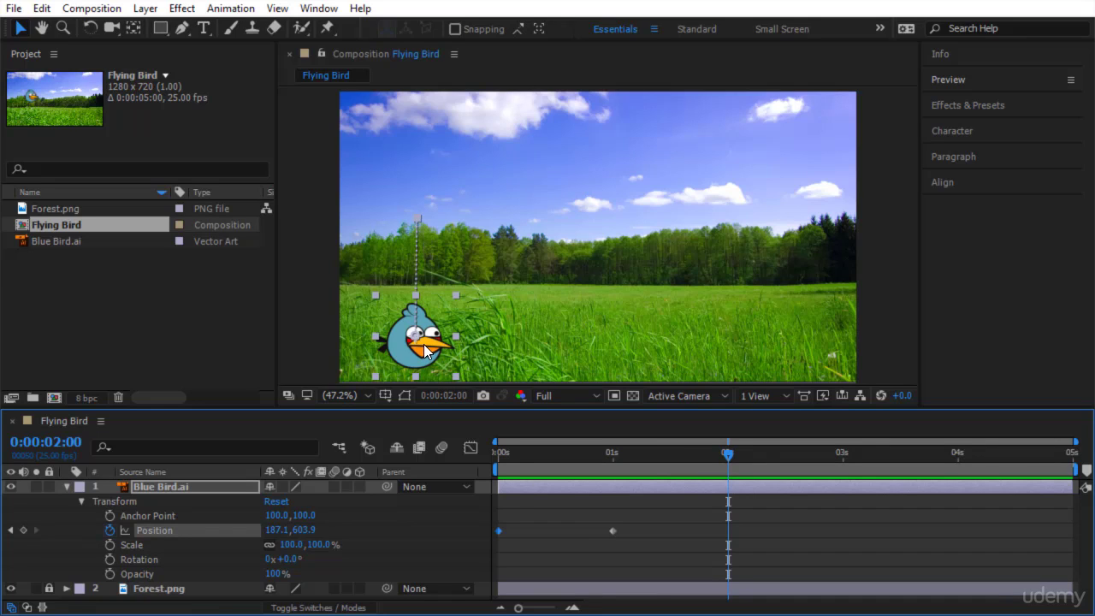
left_click_drag(425, 351, 528, 161)
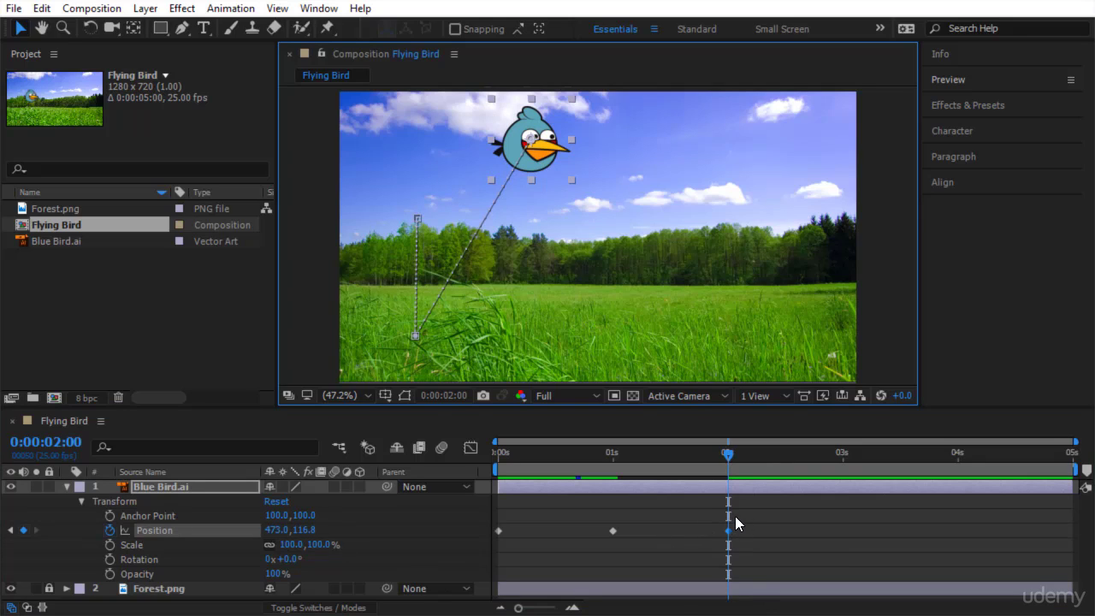
mouse_move(732, 544)
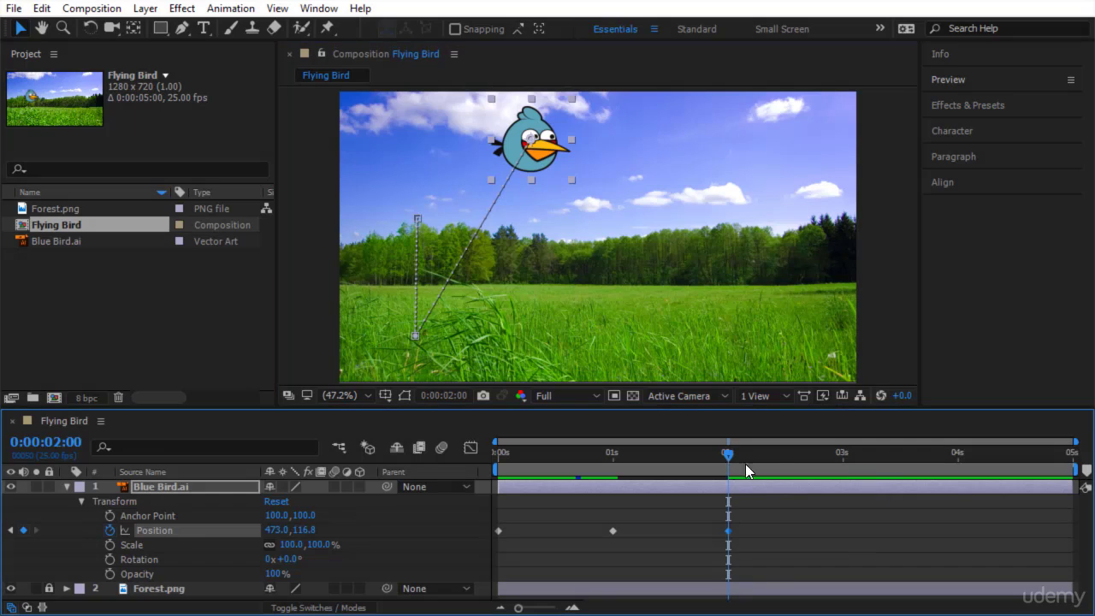
Step: At 0:00:03:00, move the bird down to the grass at about 596, 608 to add a Position keyframe
left_click_drag(745, 464, 844, 472)
left_click(534, 154)
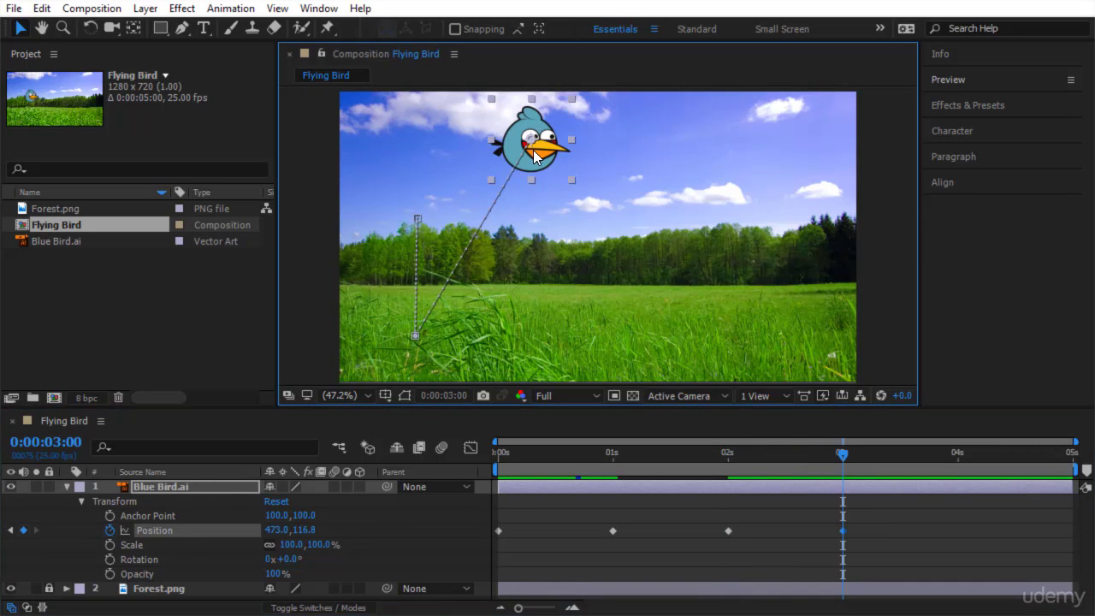
left_click_drag(534, 153, 583, 351)
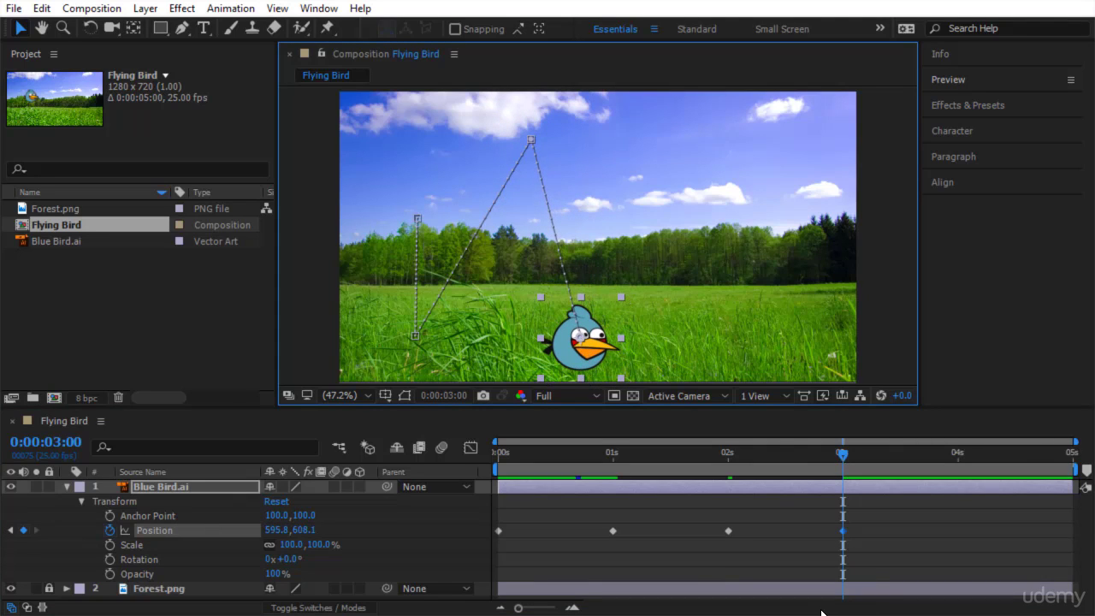
left_click(839, 504)
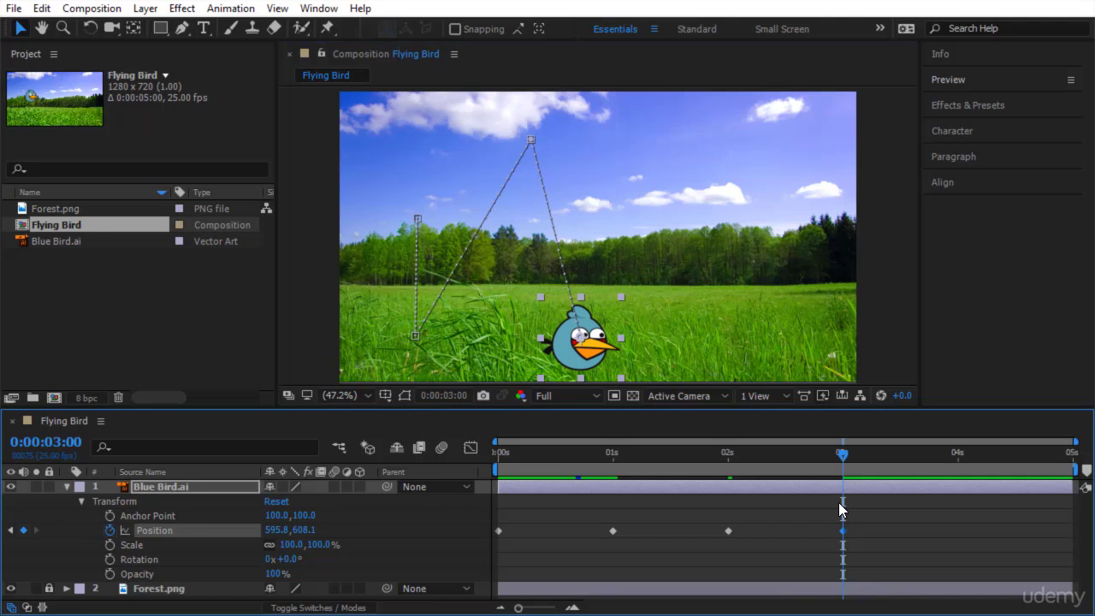
Step: Add Position keyframes with the bird at about 810, 147 at 0:00:04:00 and about 1168, 615 at 0:00:04:24
left_click_drag(845, 461, 965, 466)
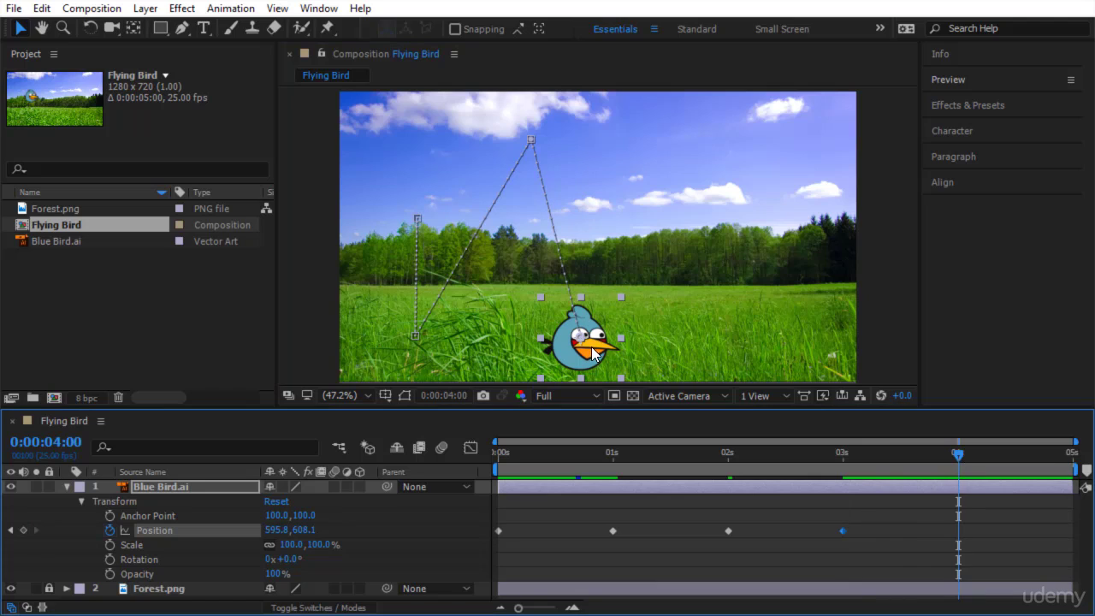
left_click_drag(598, 355, 685, 169)
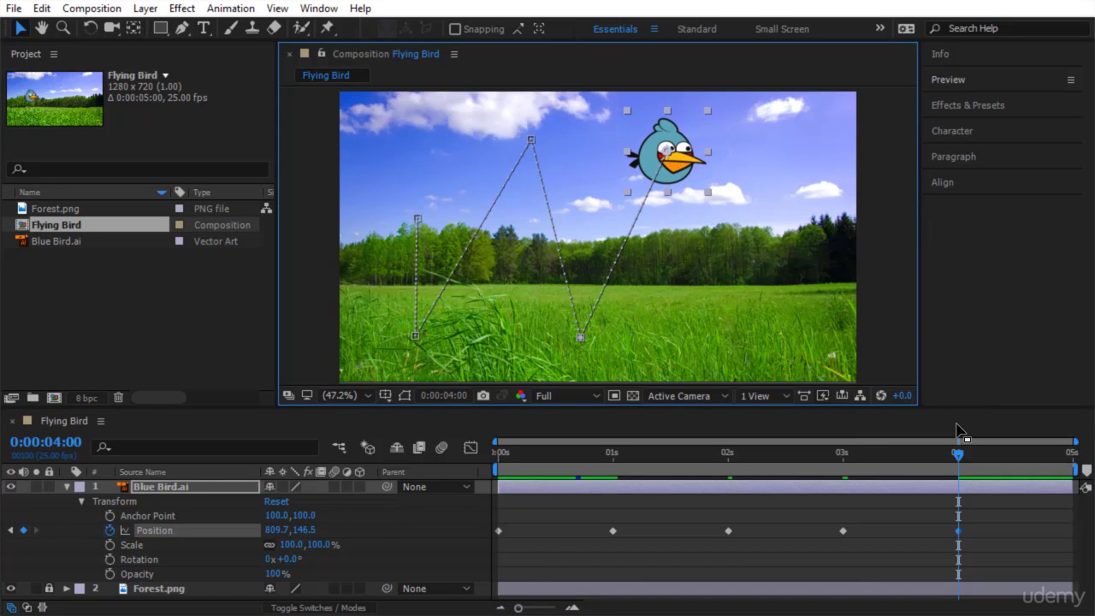
left_click_drag(958, 468, 1071, 462)
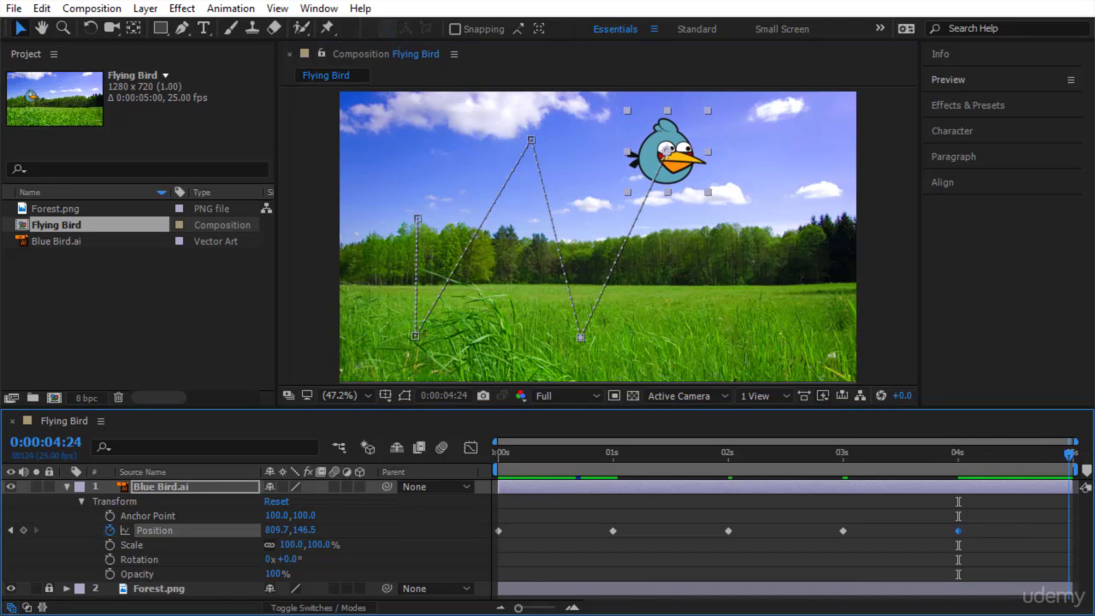
left_click_drag(676, 172, 819, 361)
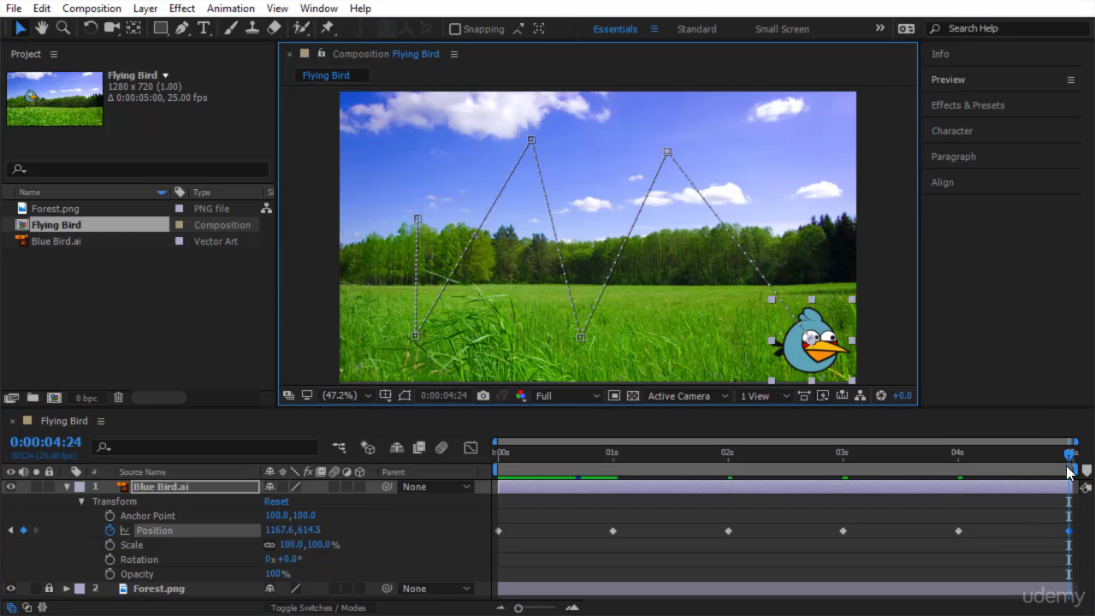
Step: Return to the start of the composition and preview the bird's flight animation
left_click_drag(1070, 462, 455, 587)
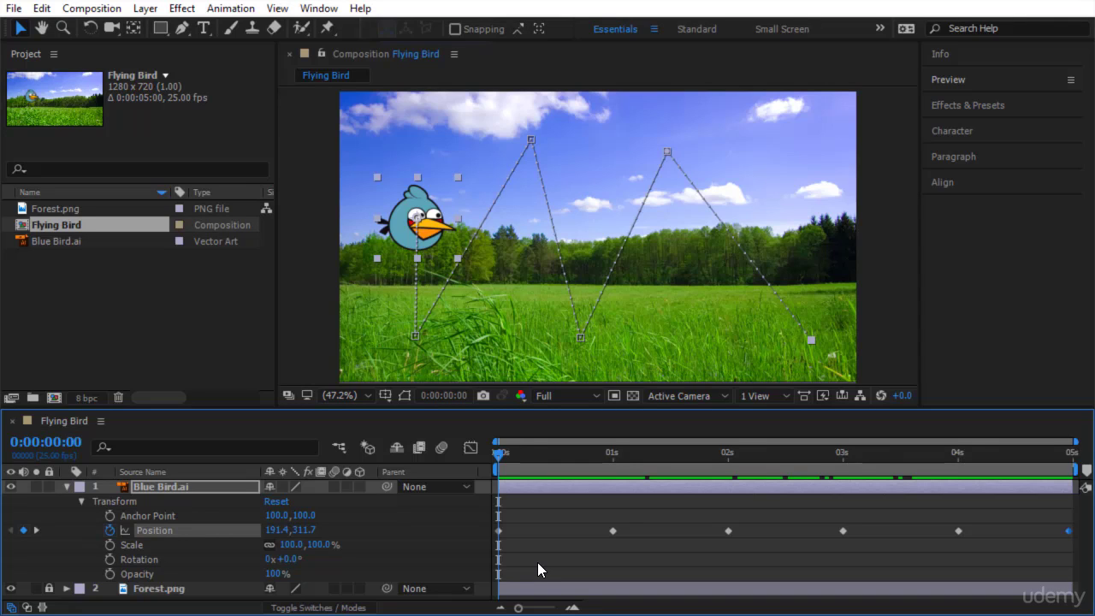
key("space")
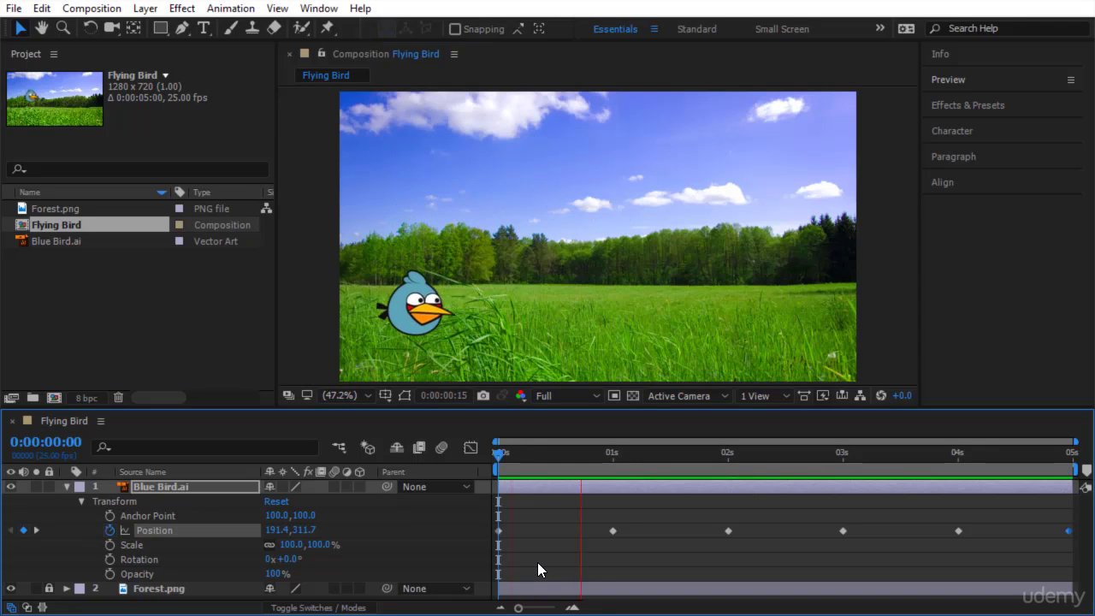